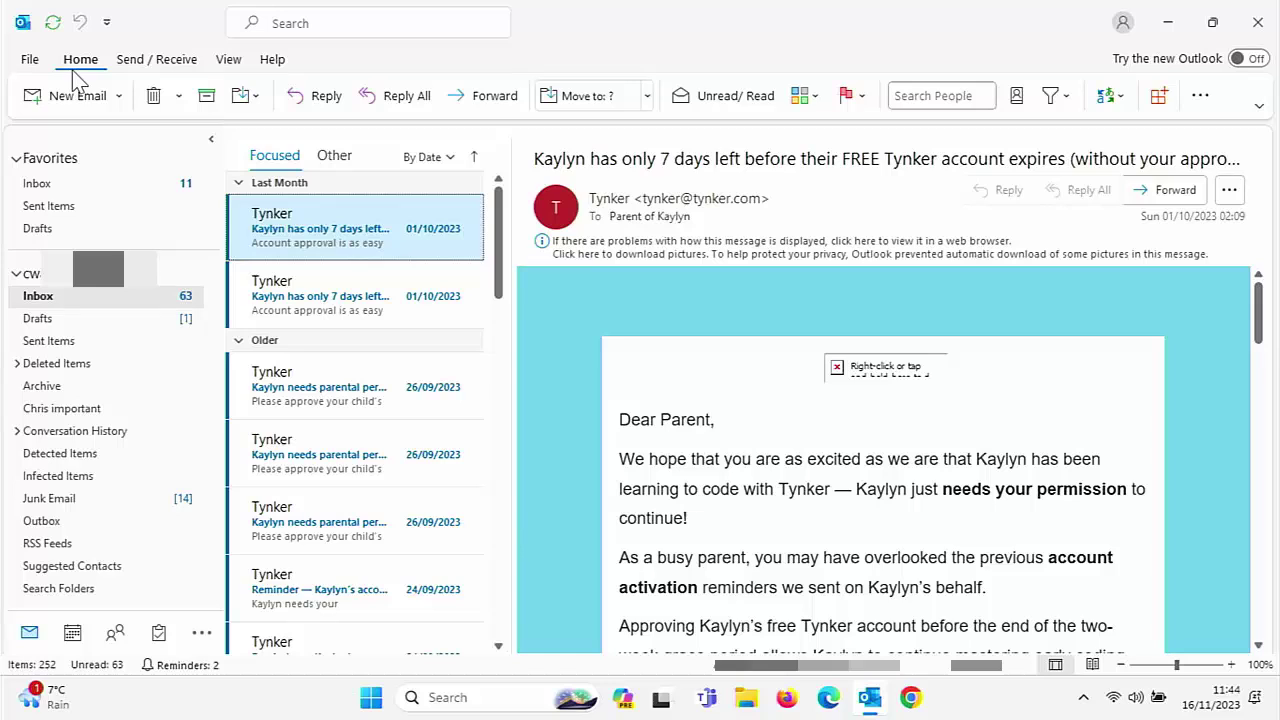
Open the Conditional Formatting rules from the inbox's View Settings
left_click(229, 62)
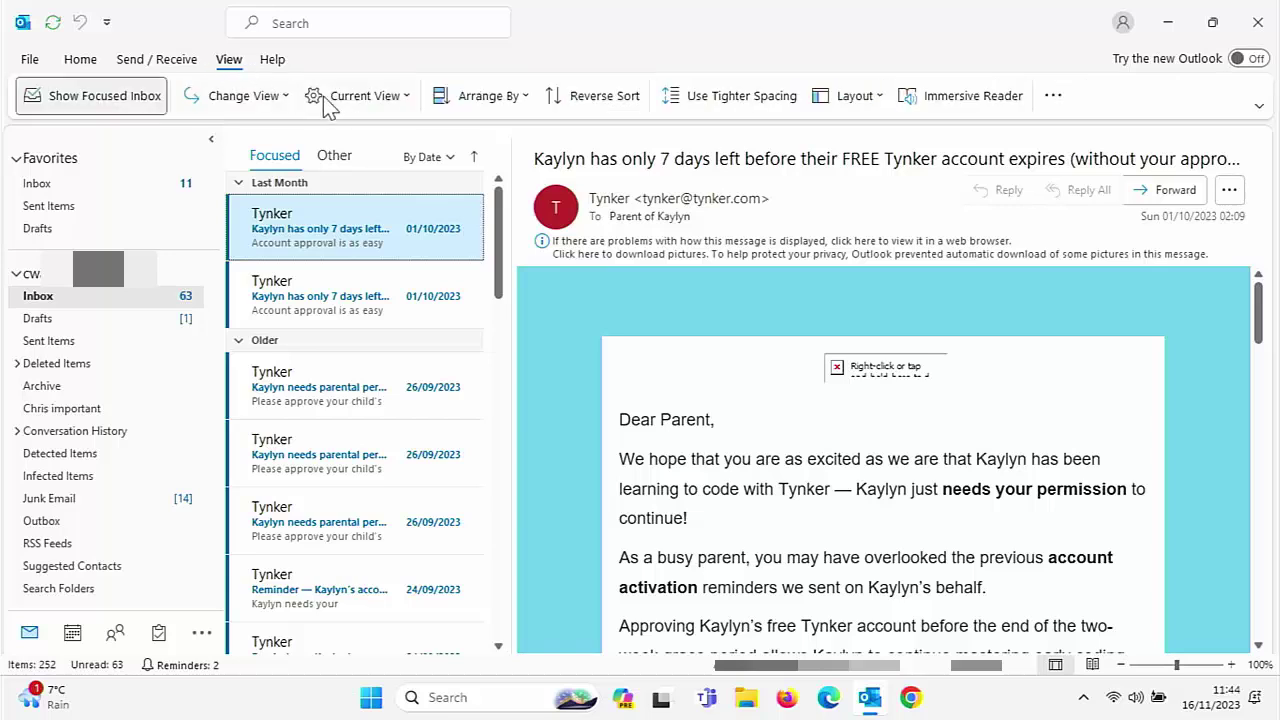
left_click(408, 98)
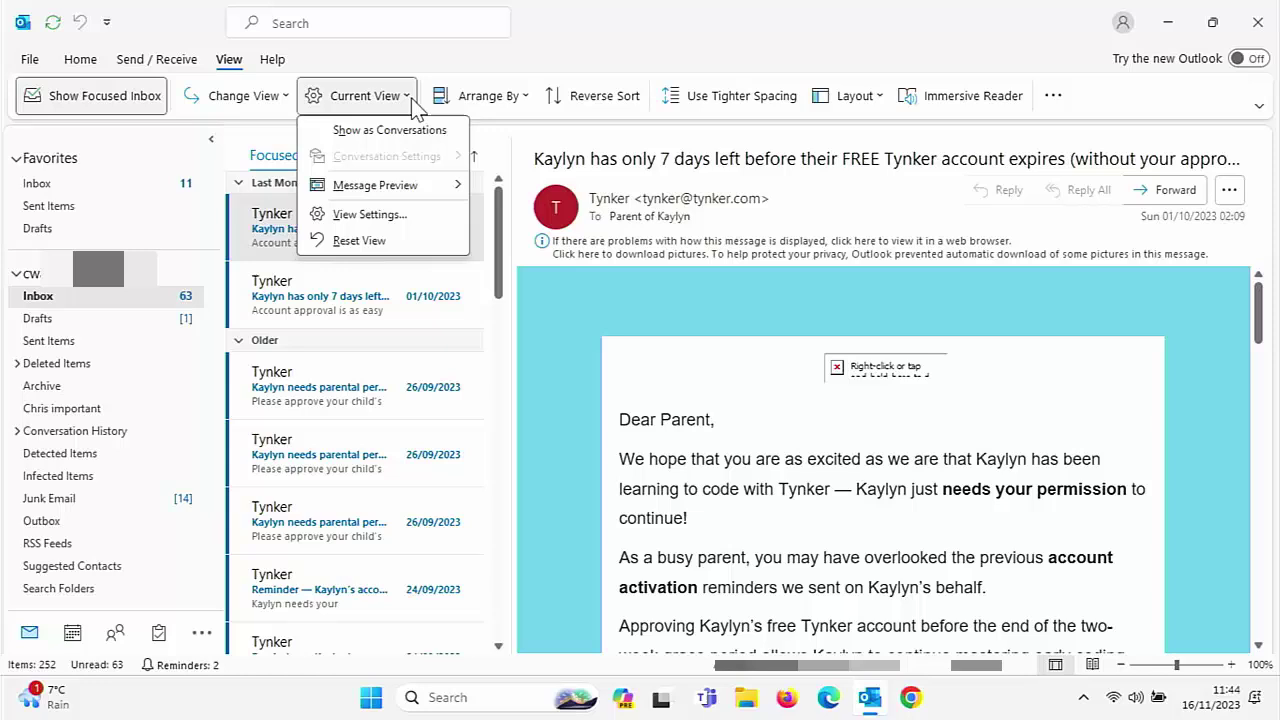
left_click(367, 216)
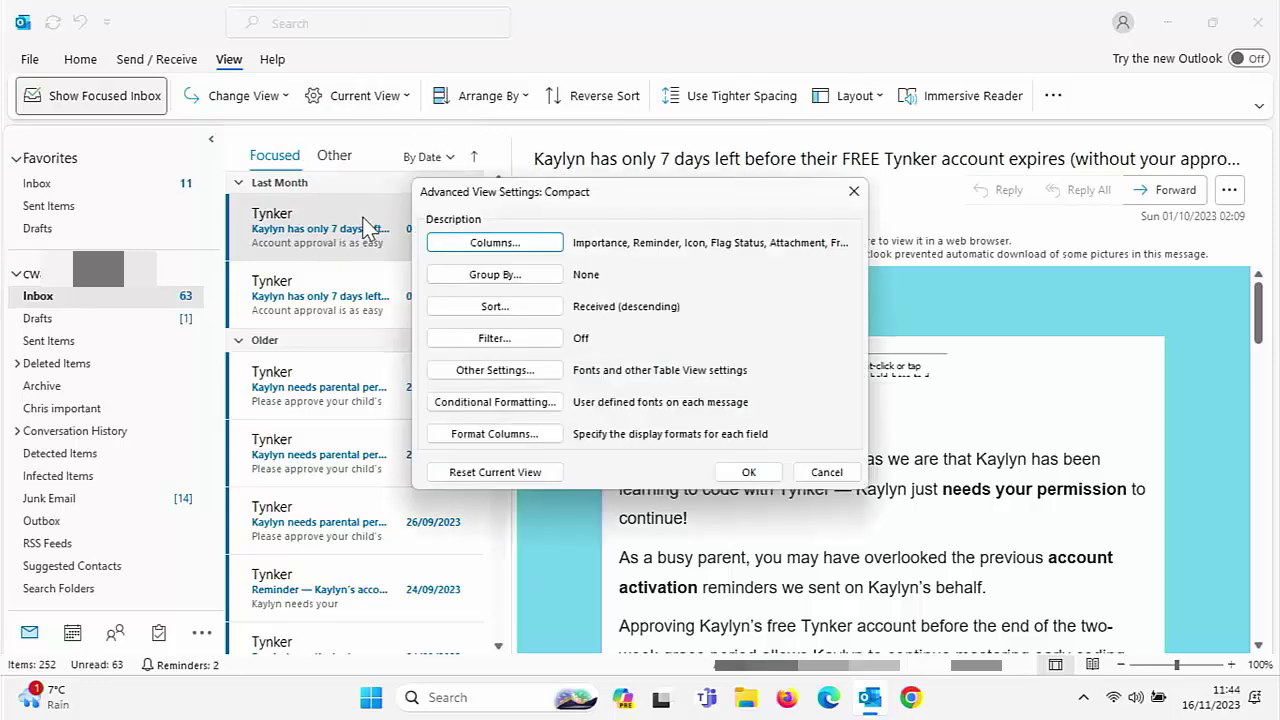
left_click(548, 402)
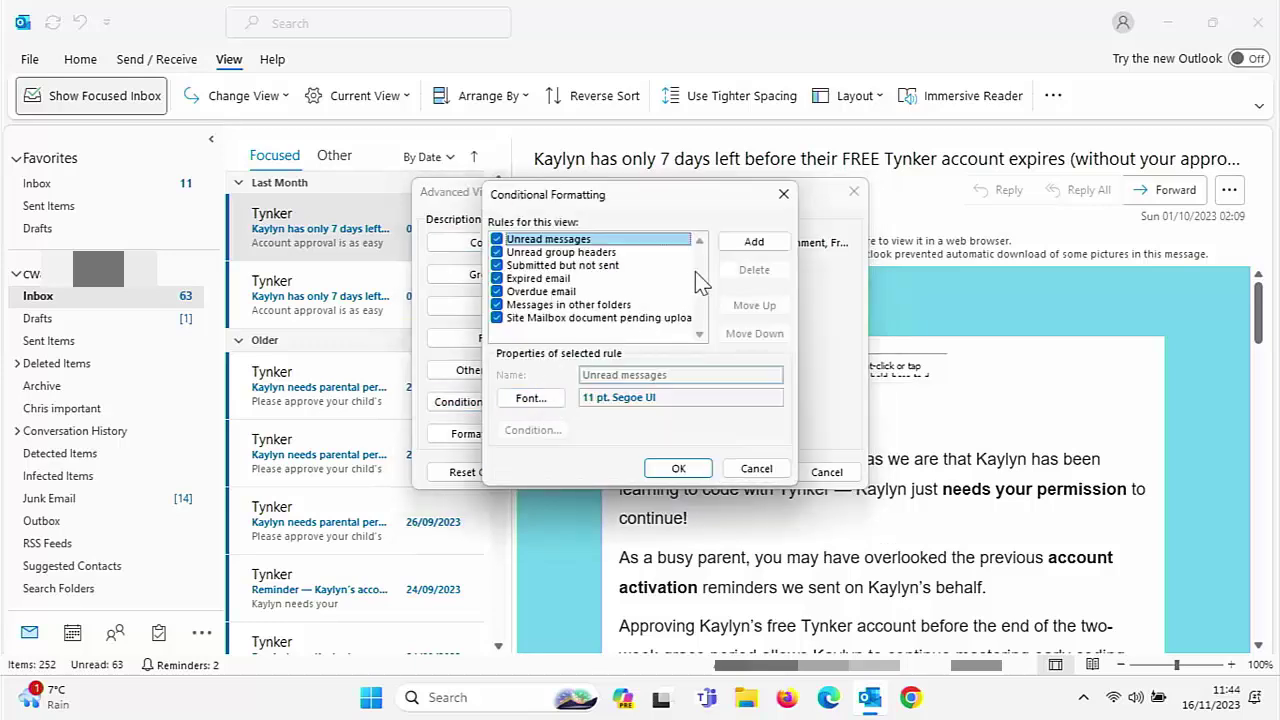
Add a conditional formatting rule named 'Tynker' that uses a red font
left_click(754, 242)
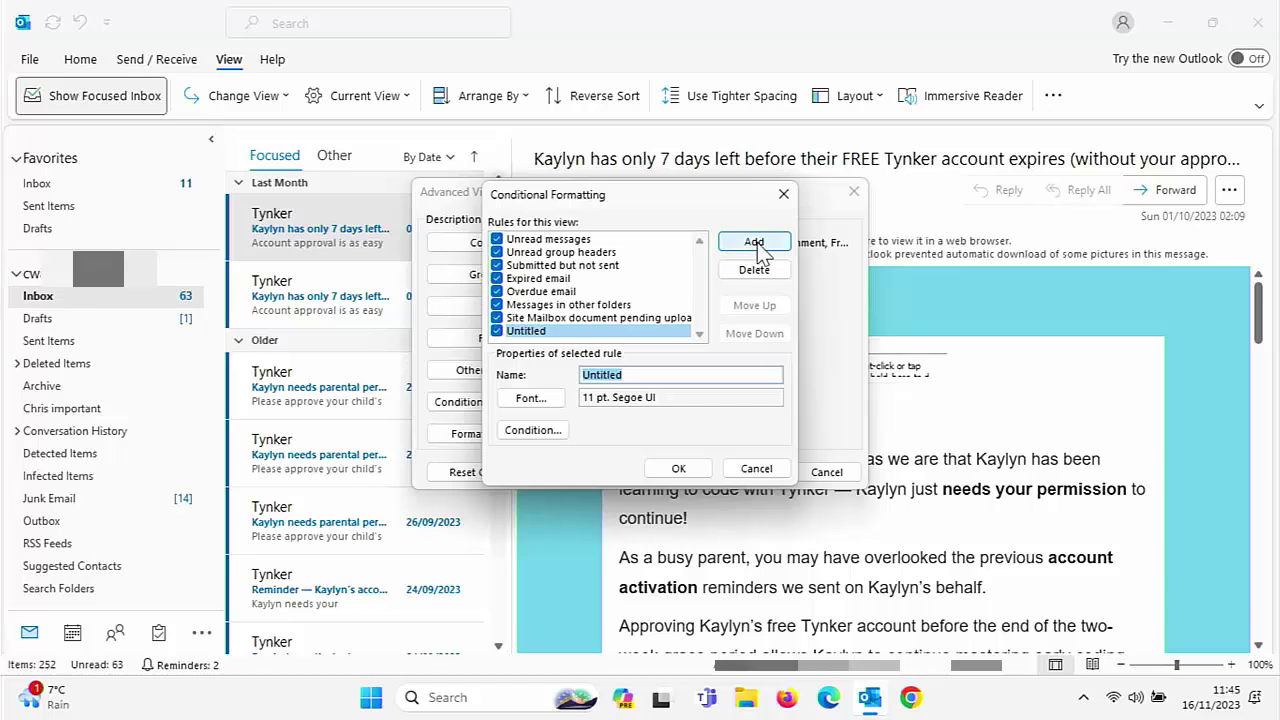
type("Tynk")
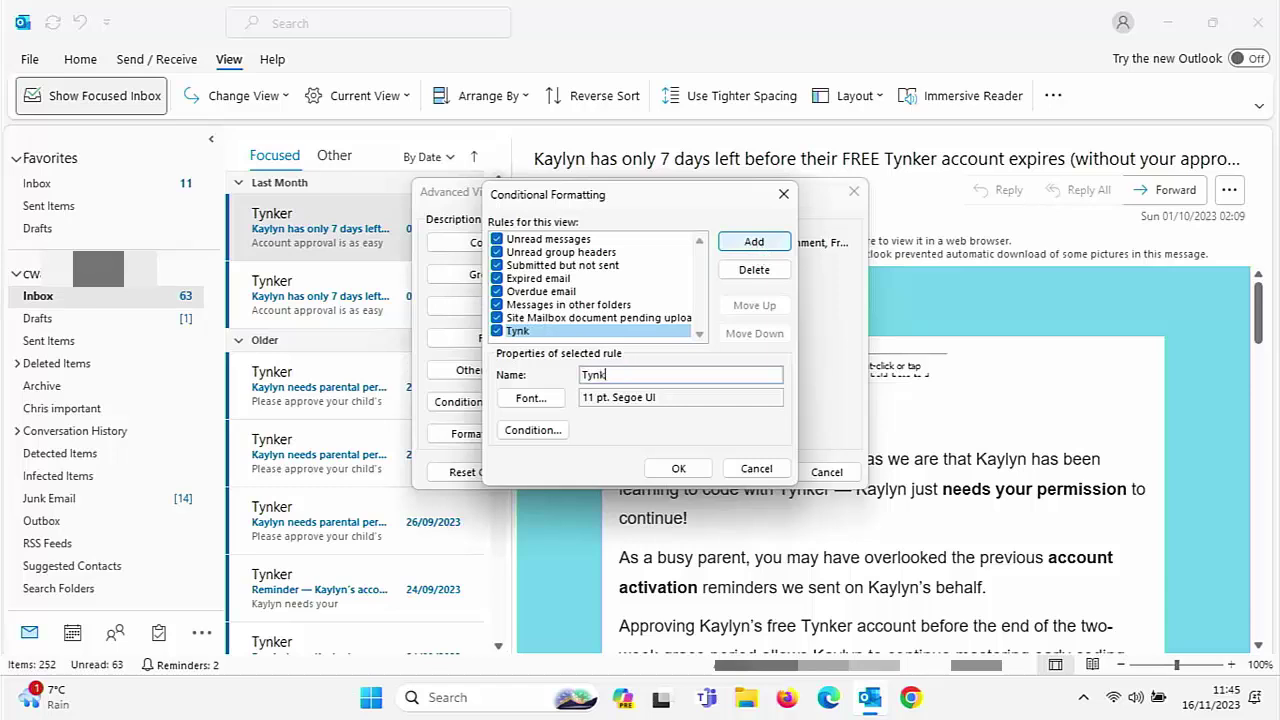
type("er")
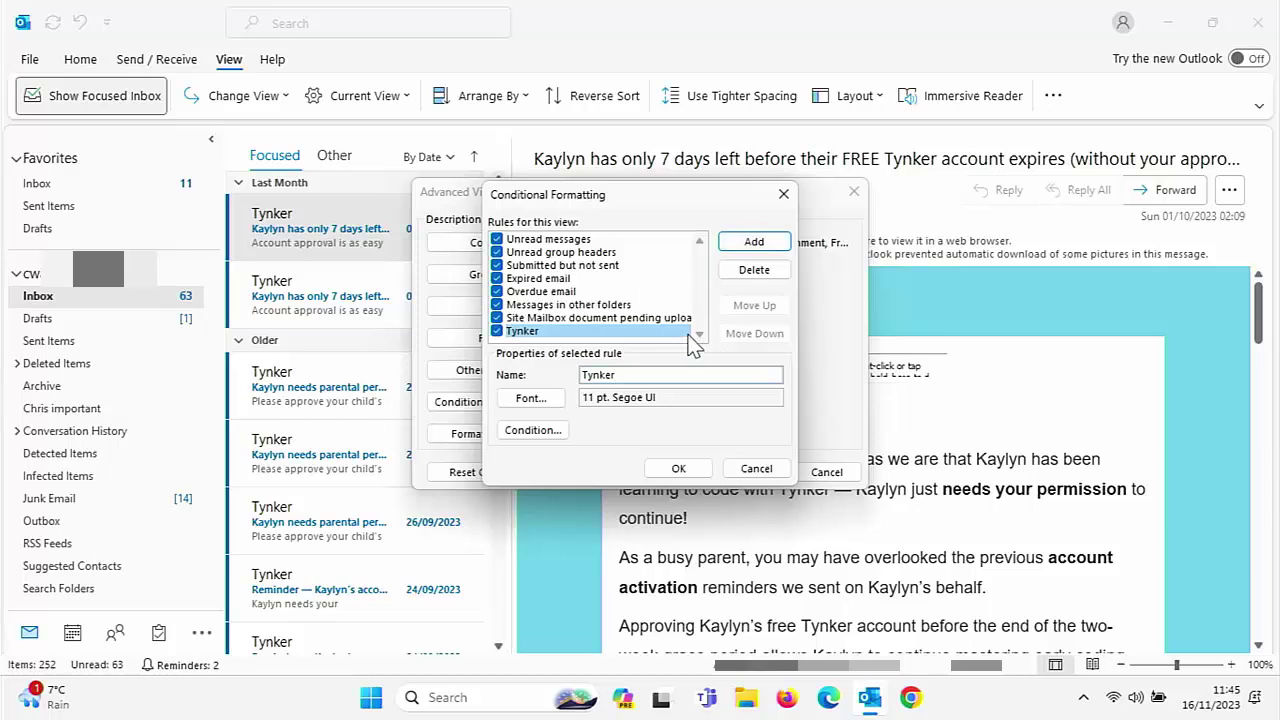
left_click(531, 399)
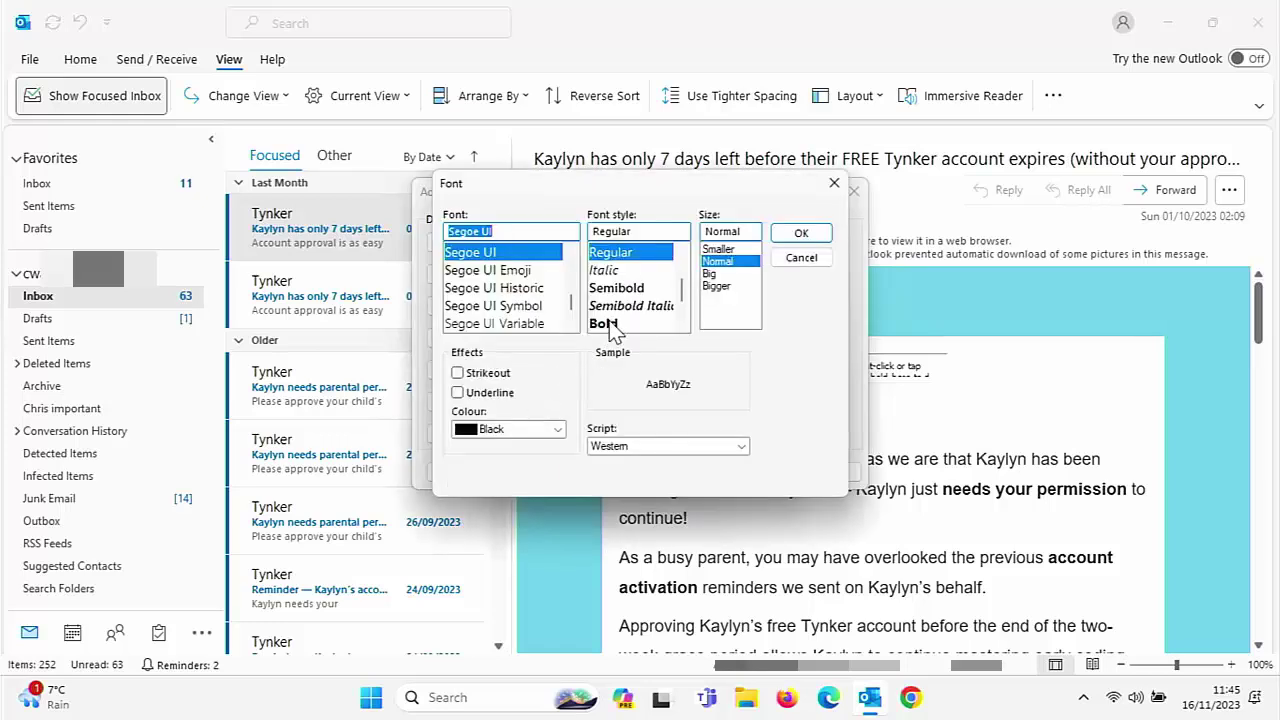
left_click(557, 430)
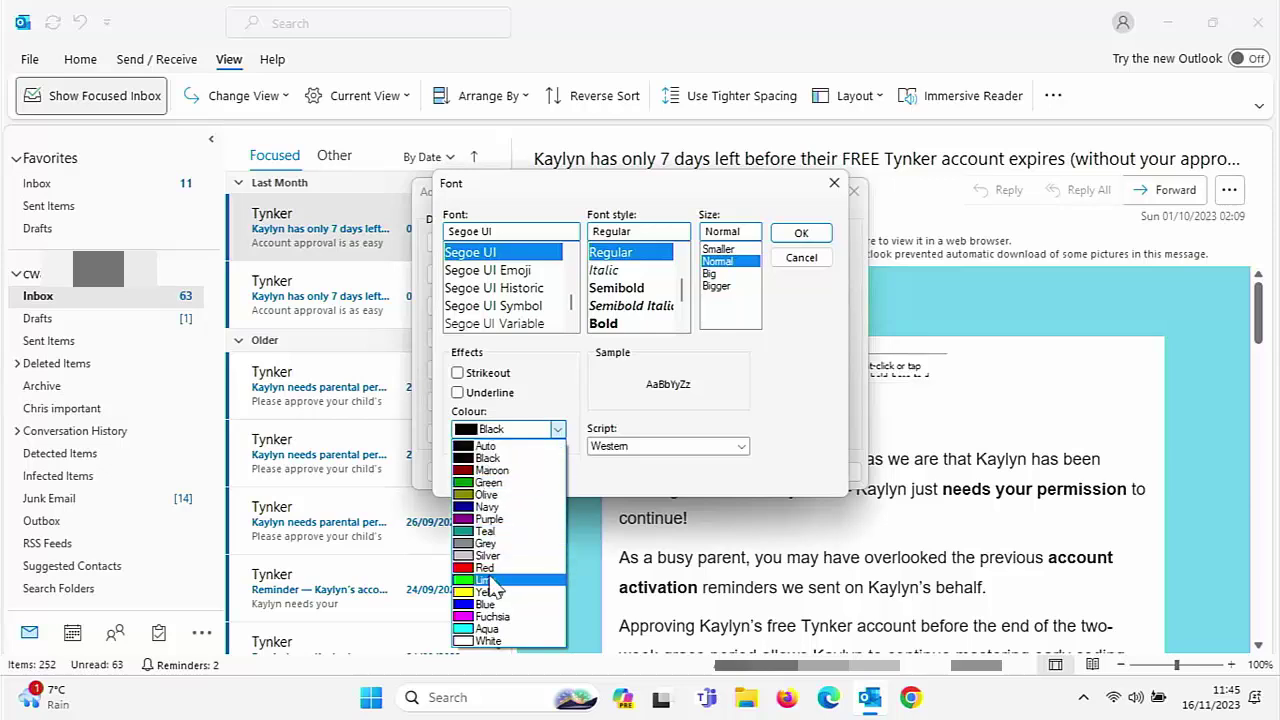
left_click(485, 568)
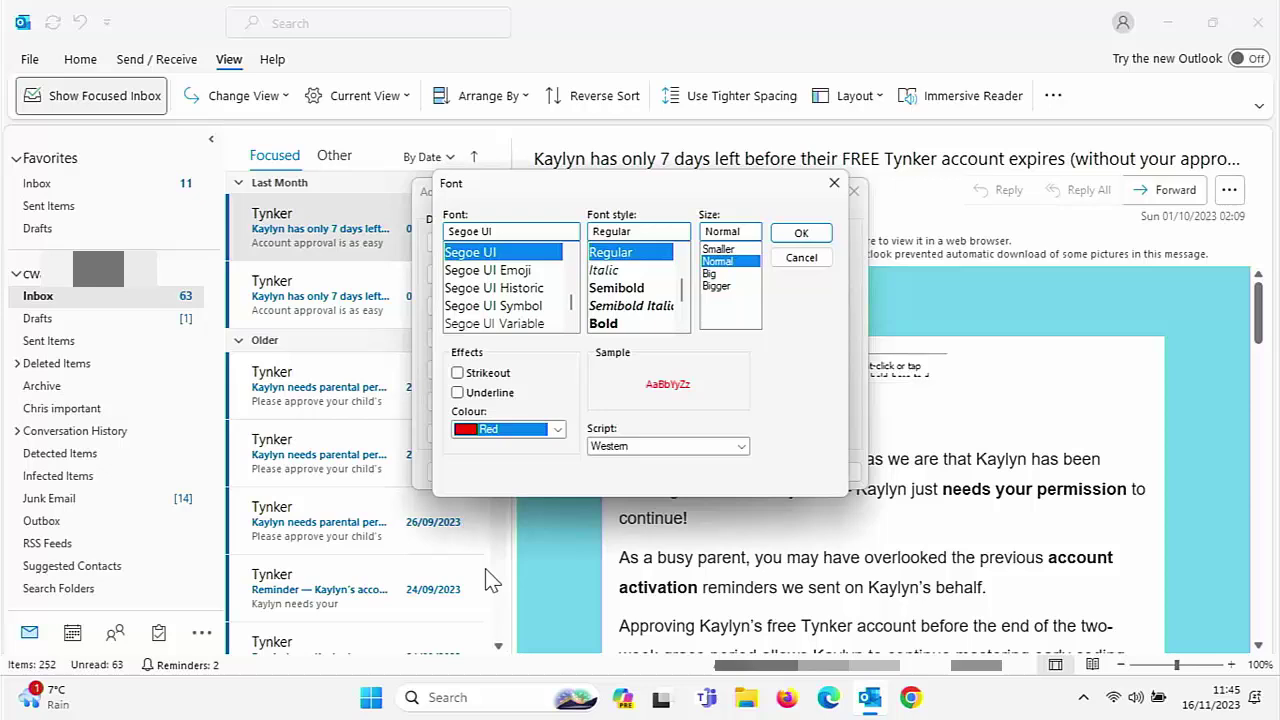
left_click(801, 233)
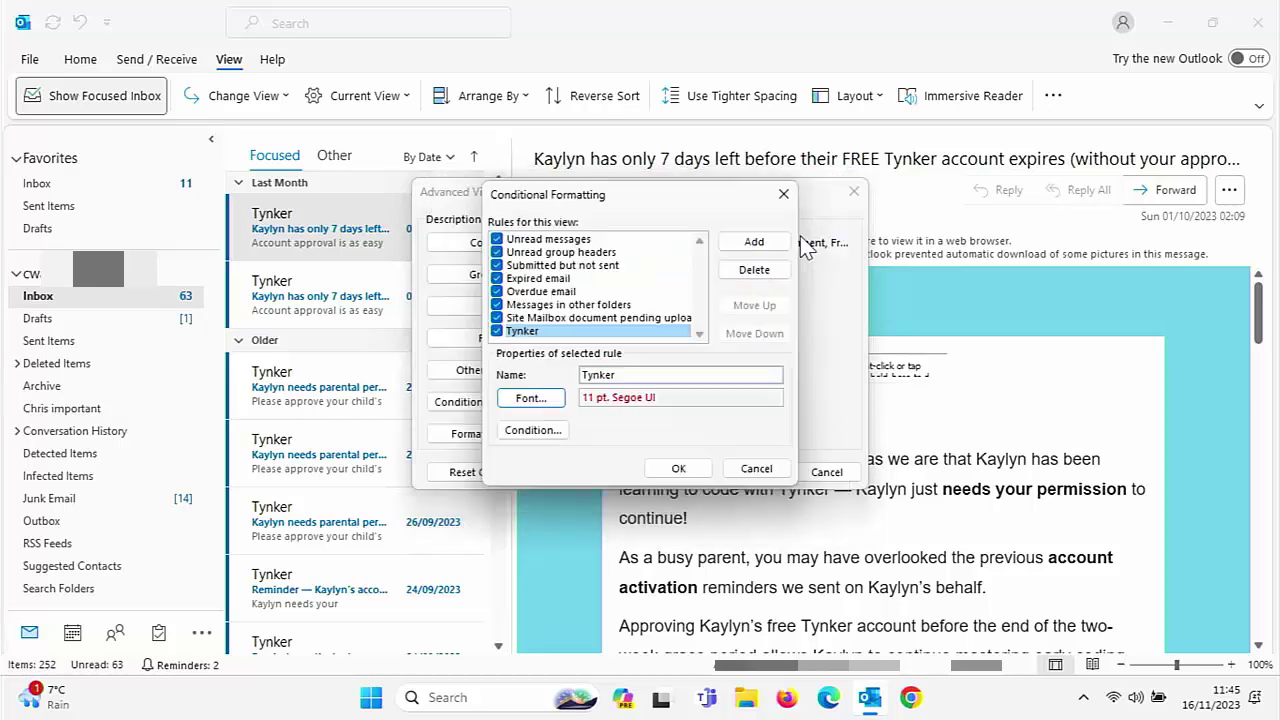
Limit the Tynker rule to messages from the Tynker sender address and save the rules
left_click(556, 436)
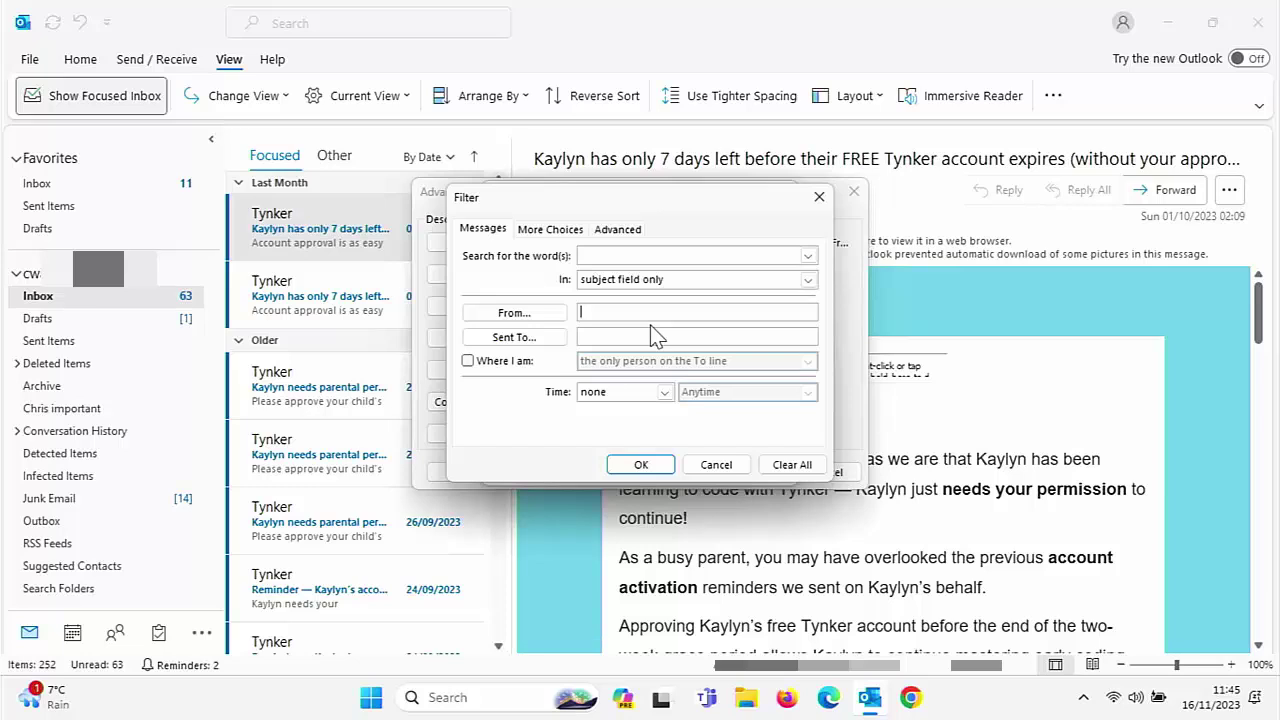
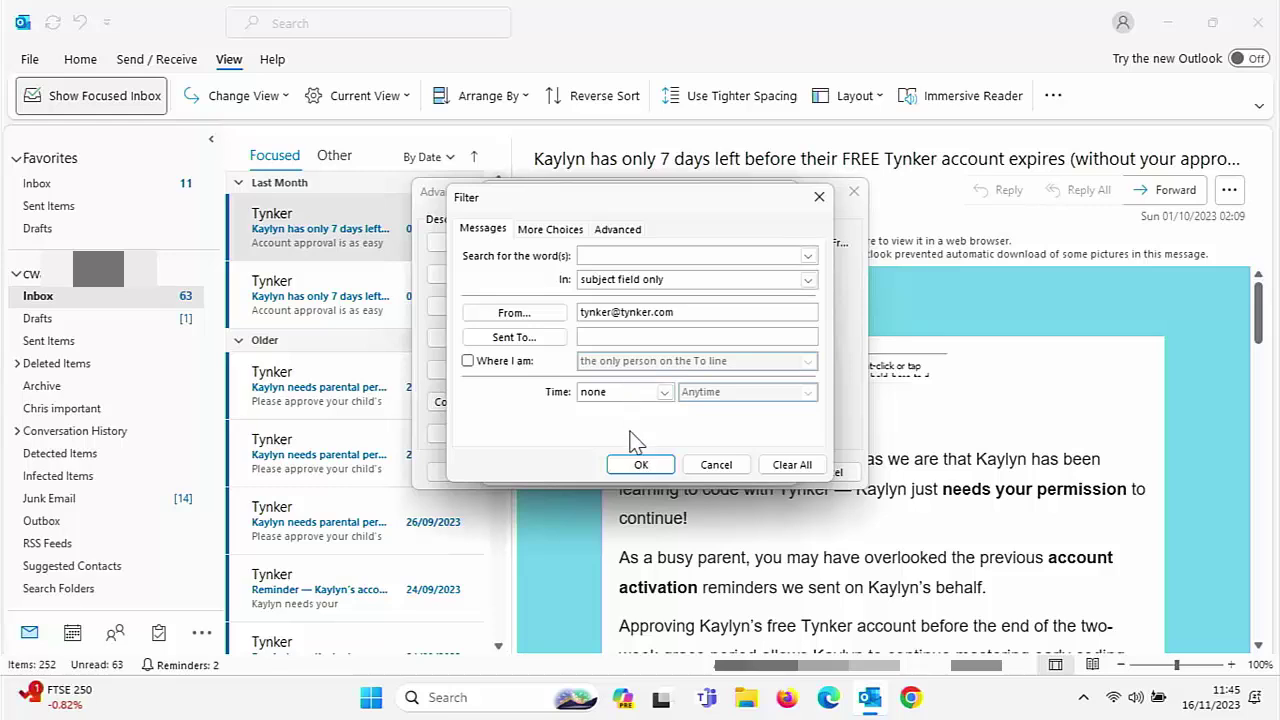
left_click(641, 464)
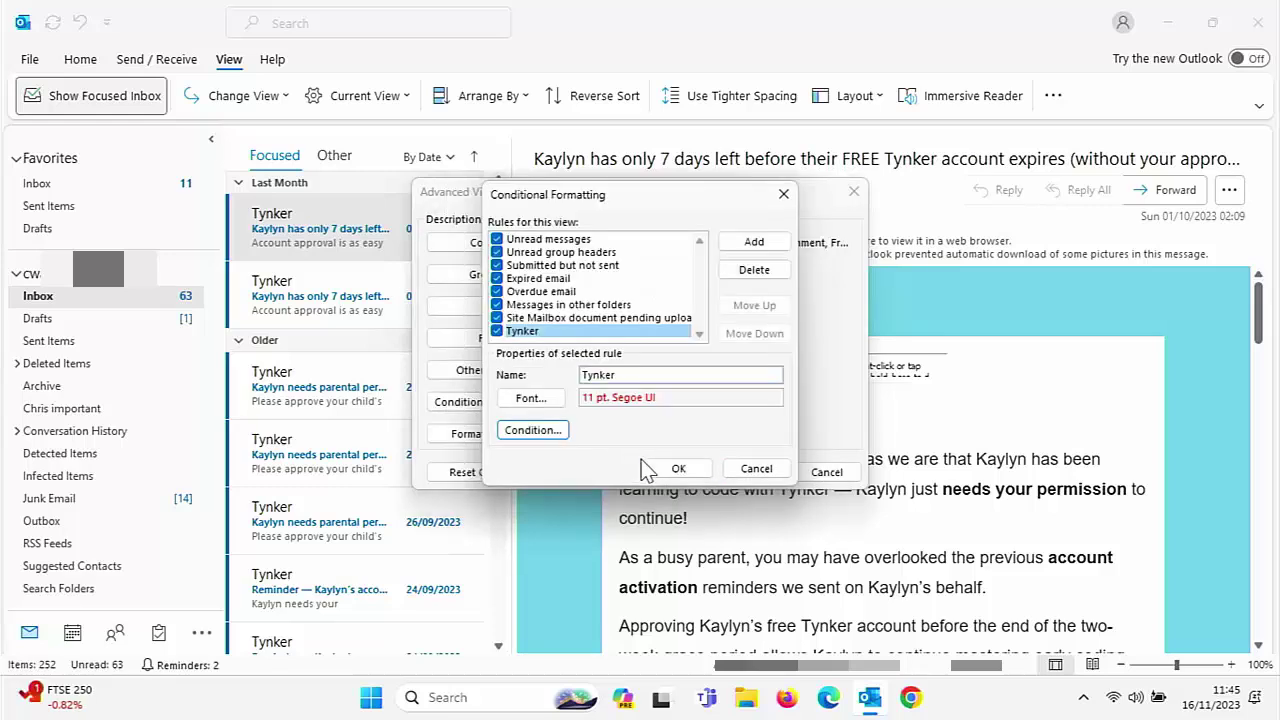
left_click(676, 468)
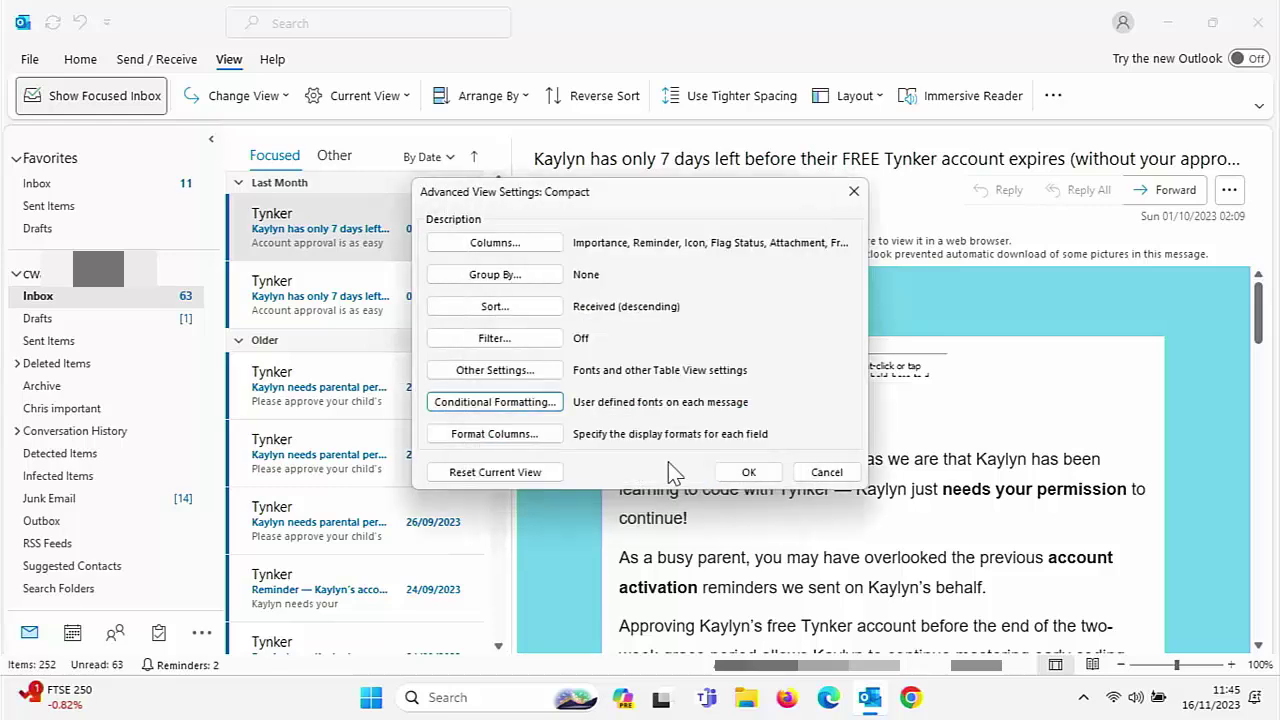
Apply the view settings and open the older Tynker email from 26/09 to check it's red
left_click(748, 473)
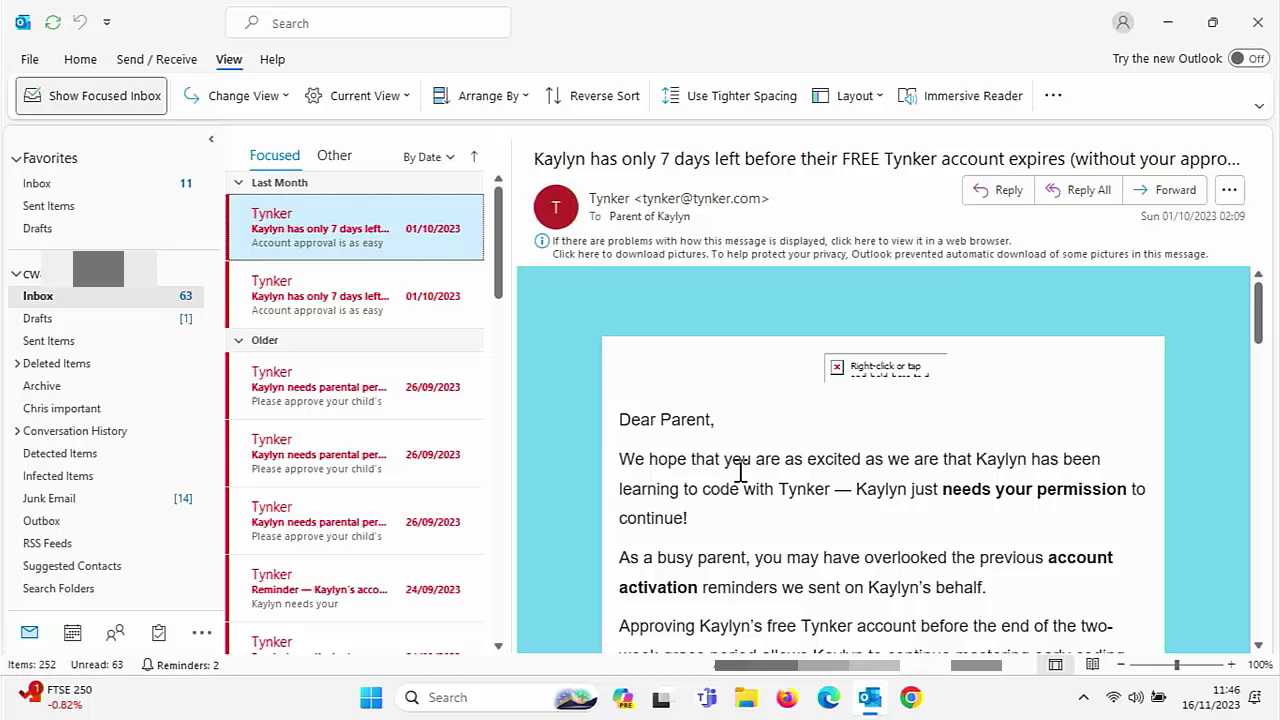
left_click(321, 401)
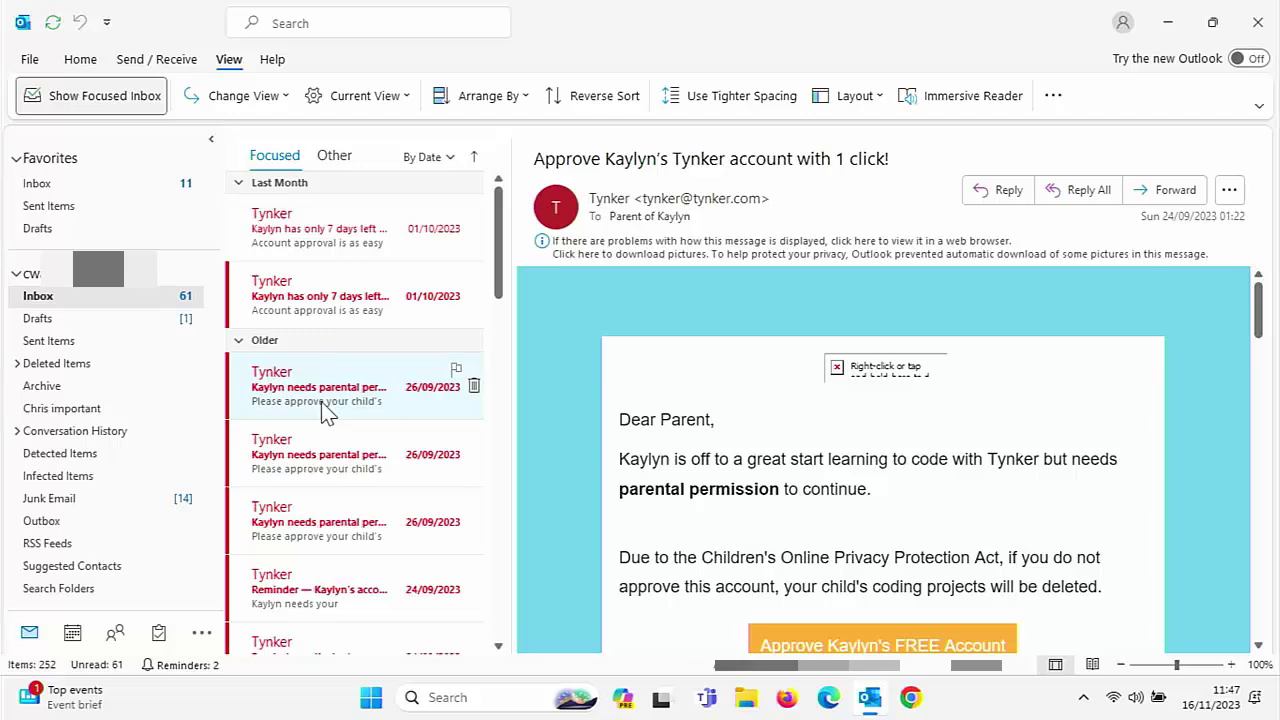
Open the 'New app(s) connected to your Microsoft account' email and check the sender's contact card
scroll(321, 401, "down", 5)
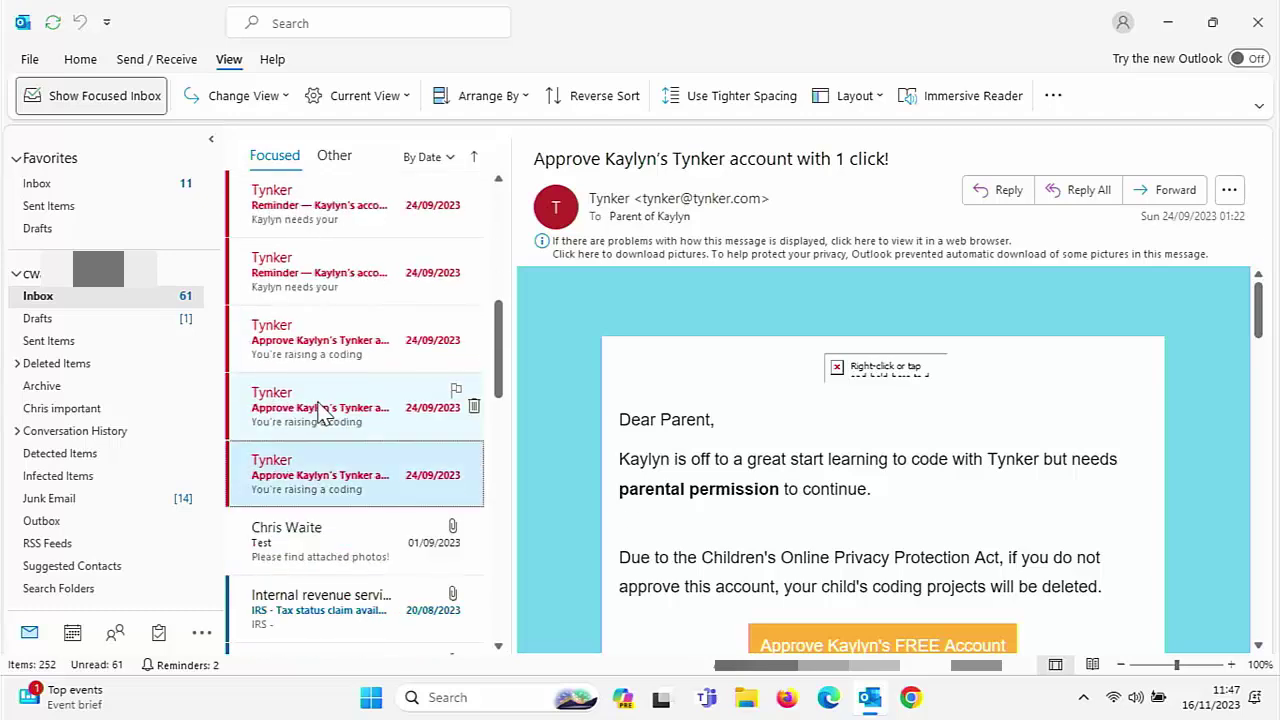
scroll(321, 410, "down", 2)
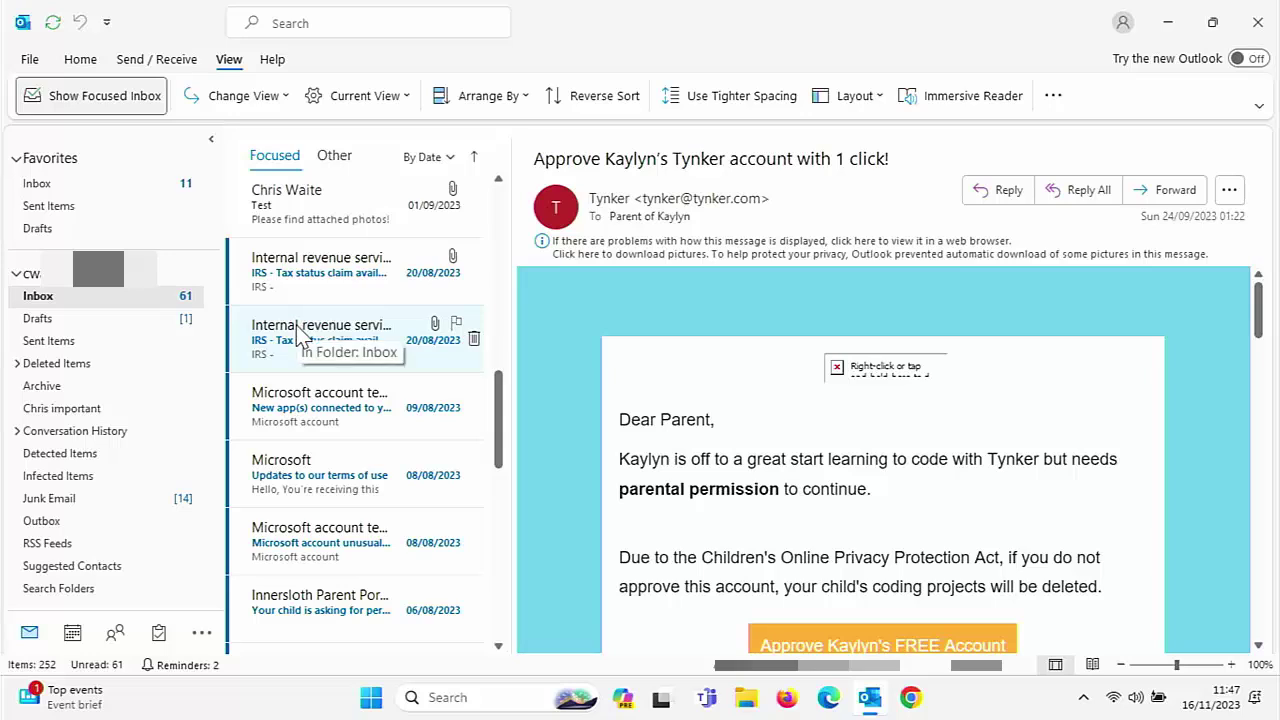
left_click(321, 410)
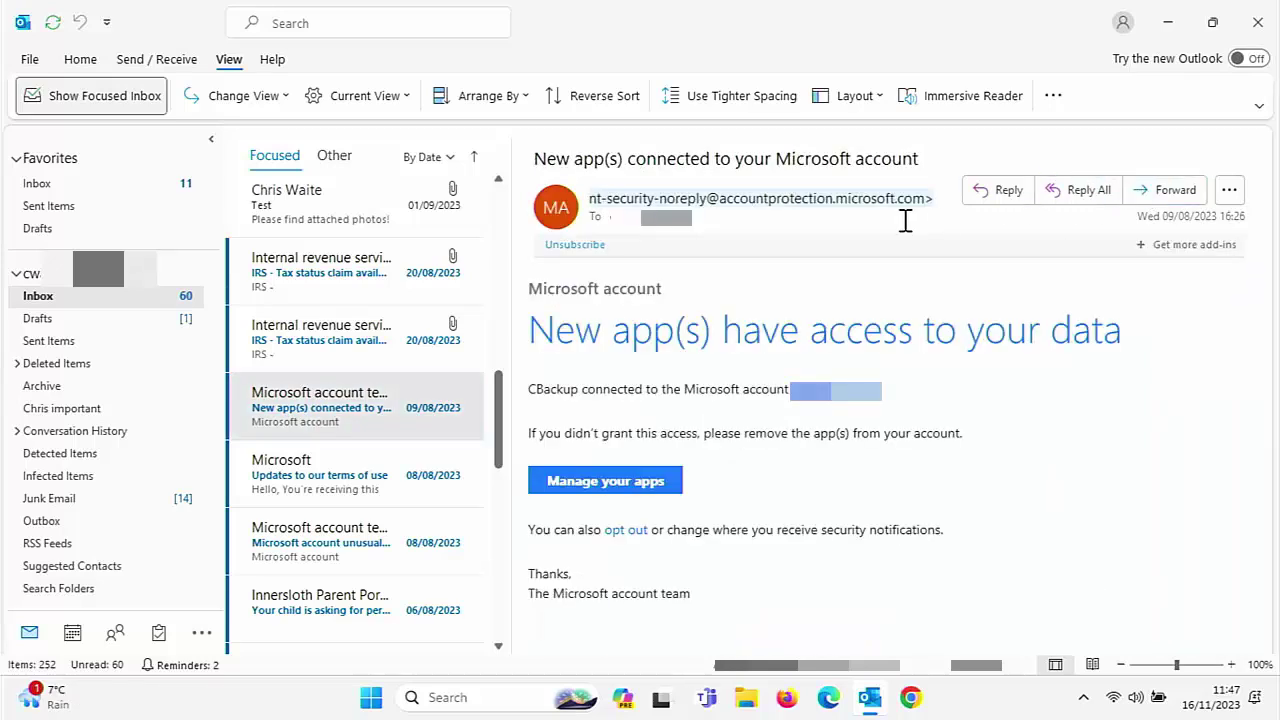
left_click(795, 200)
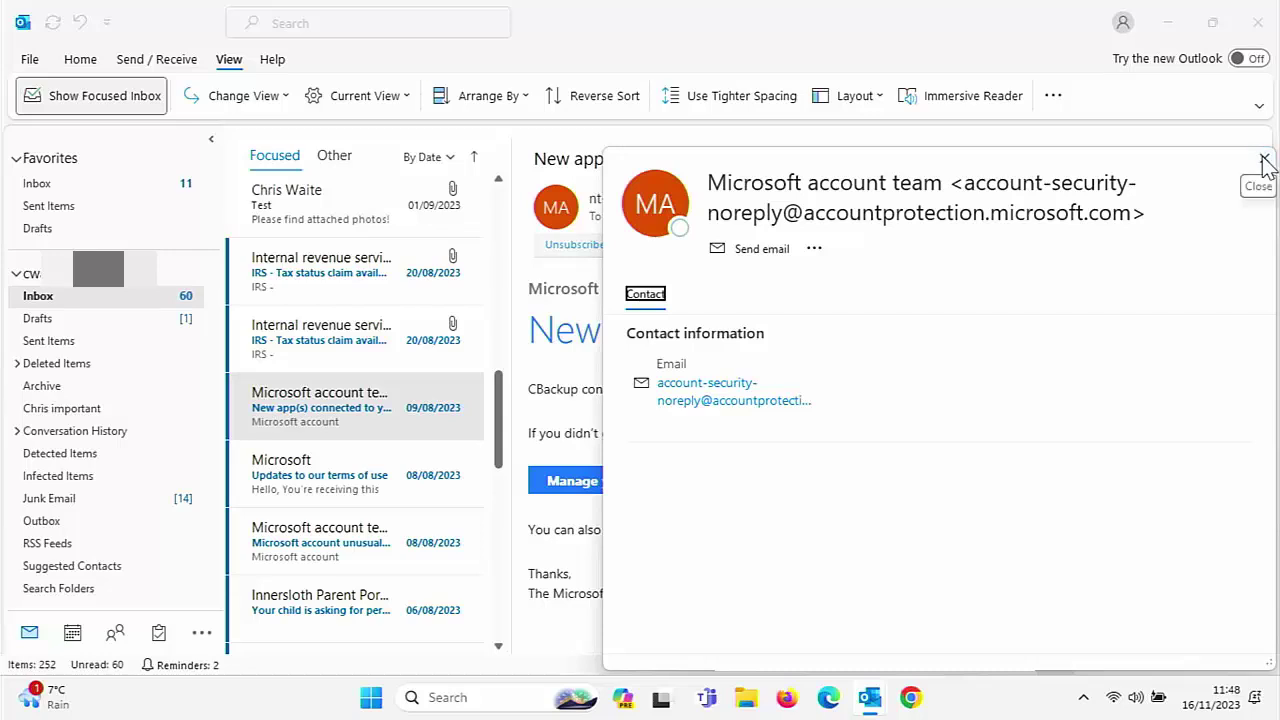
left_click(1265, 162)
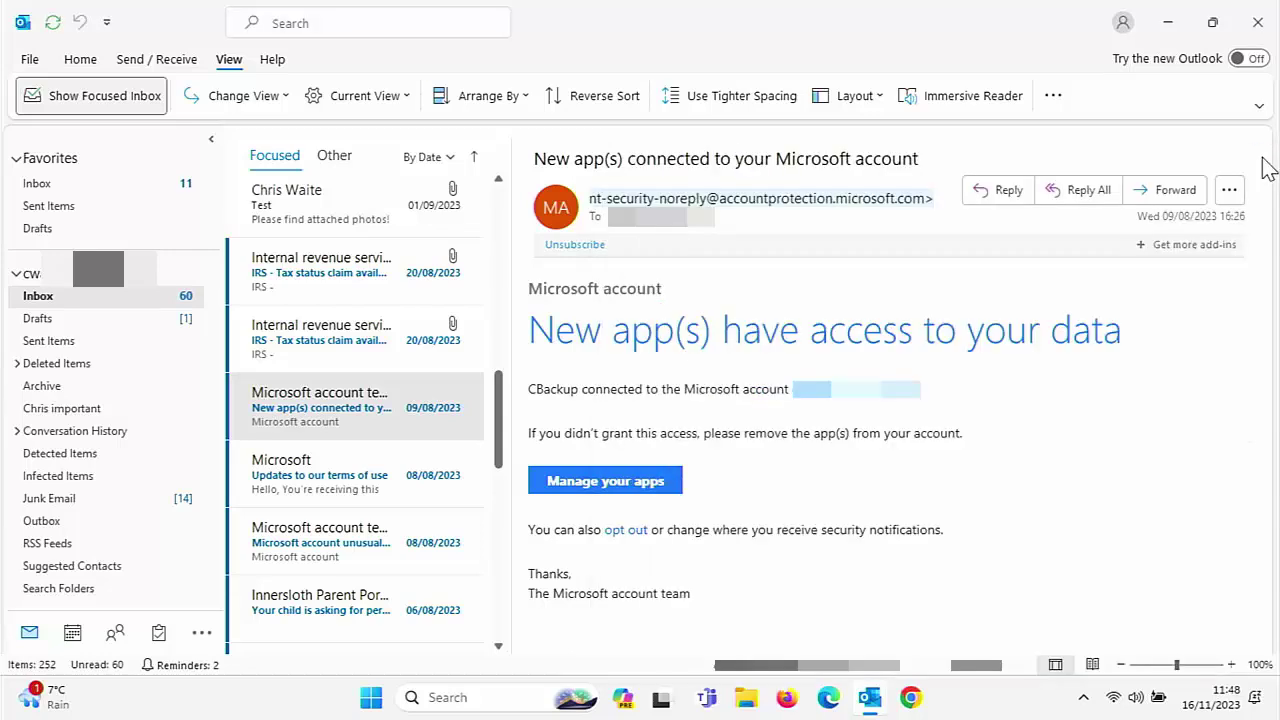
Reopen the Conditional Formatting rules for the current inbox view
left_click(376, 100)
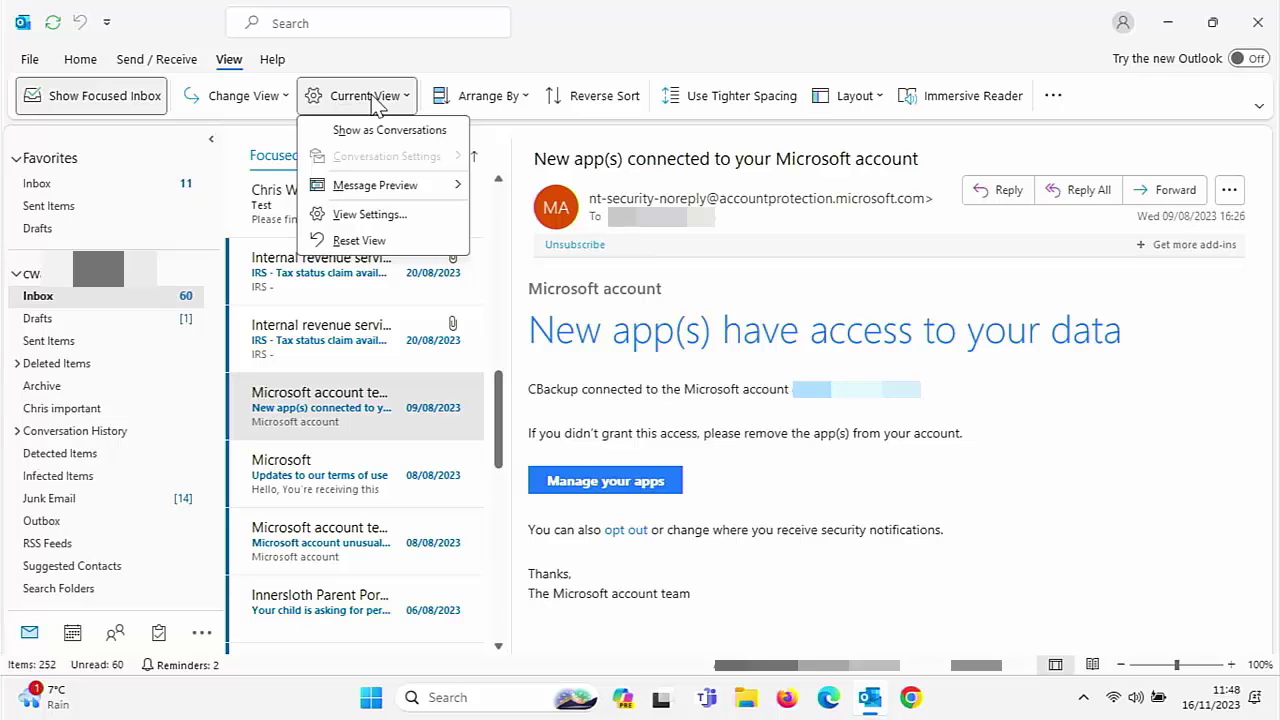
left_click(393, 222)
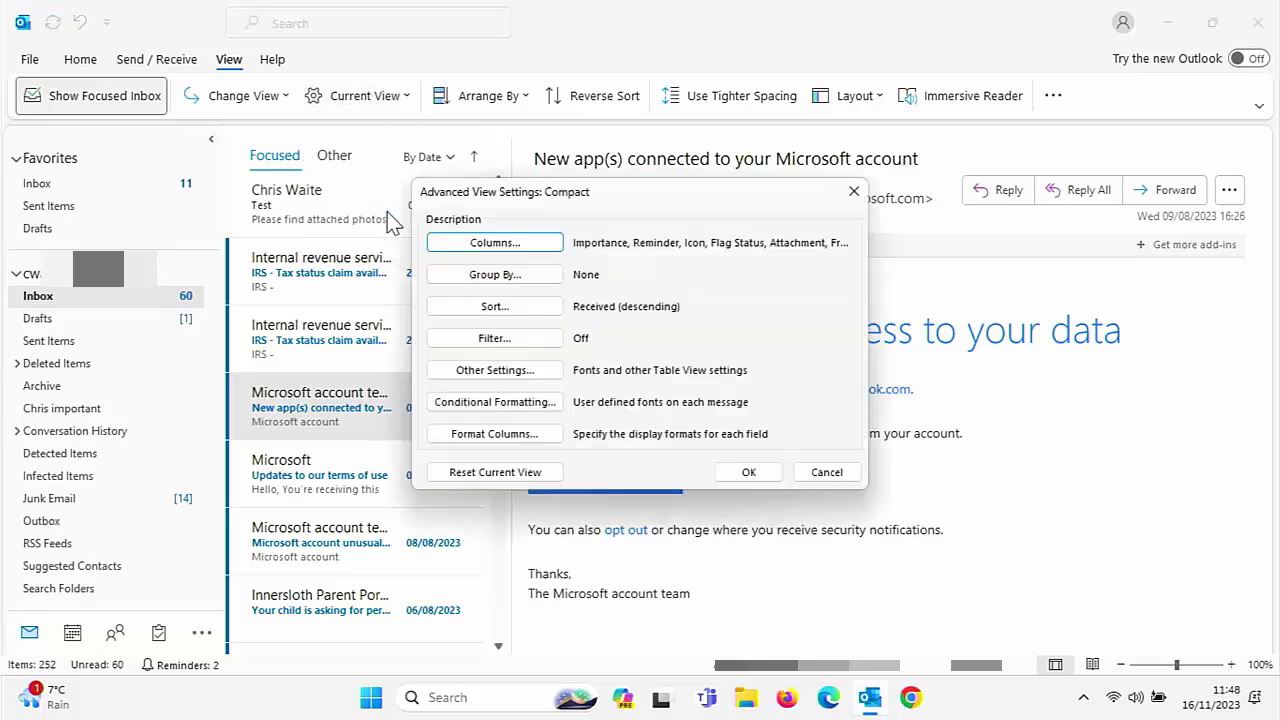
left_click(465, 410)
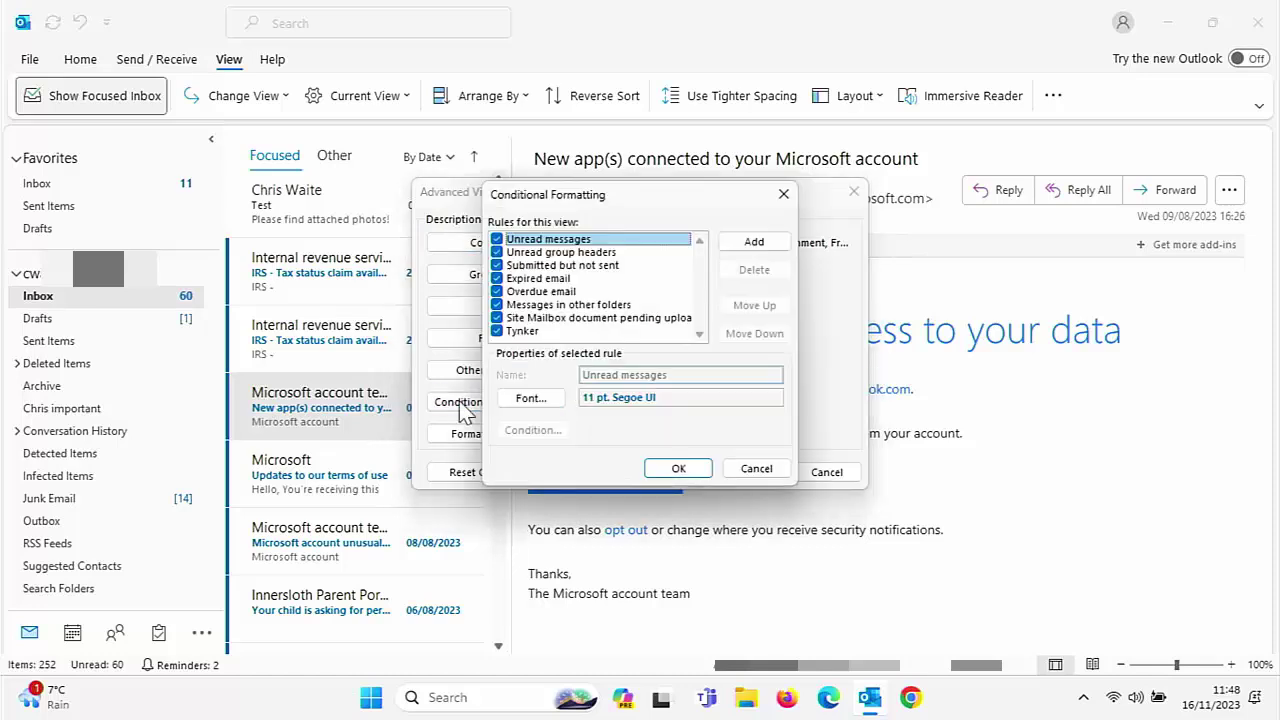
Add a new untitled rule with a blue 11 pt Segoe UI font
left_click(747, 240)
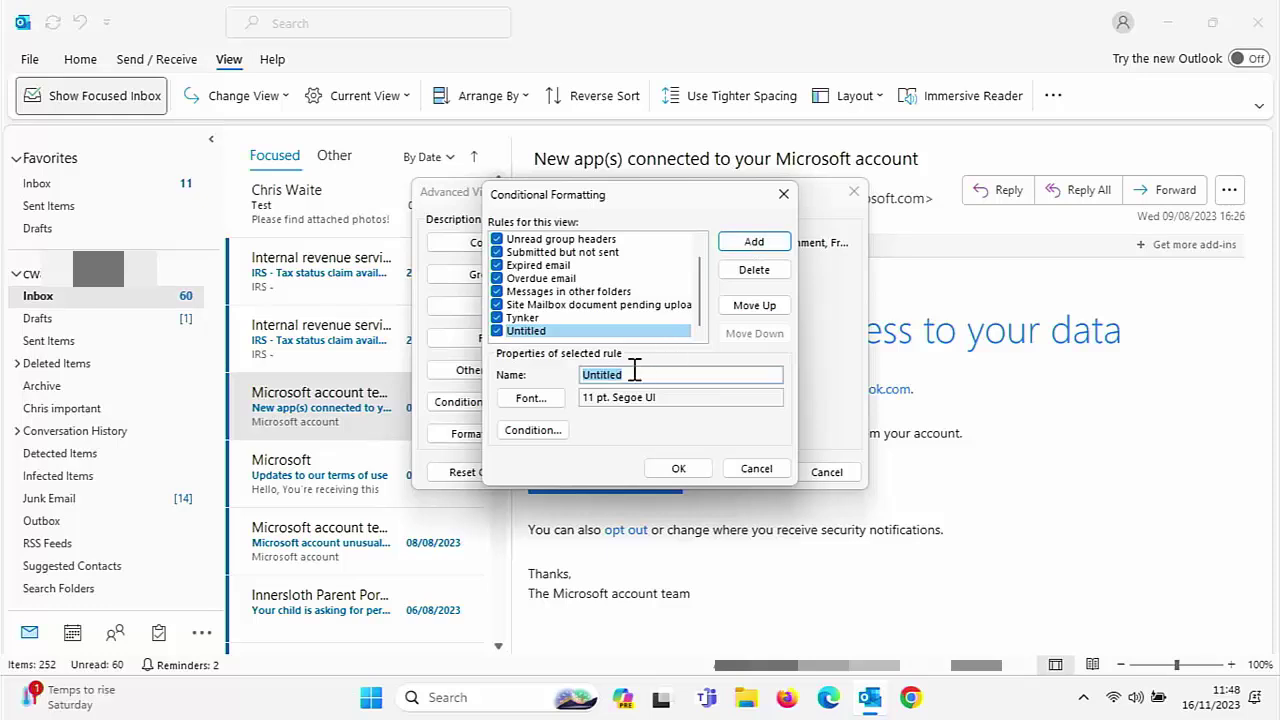
left_click(531, 398)
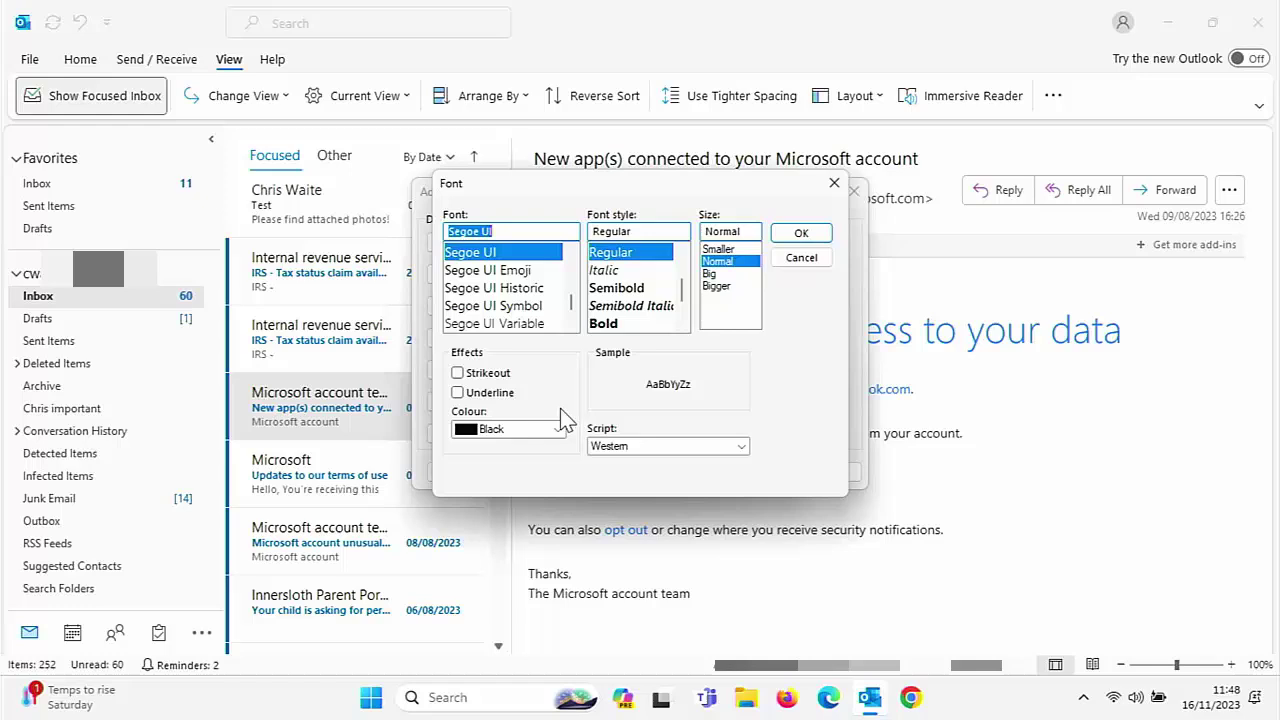
left_click(557, 430)
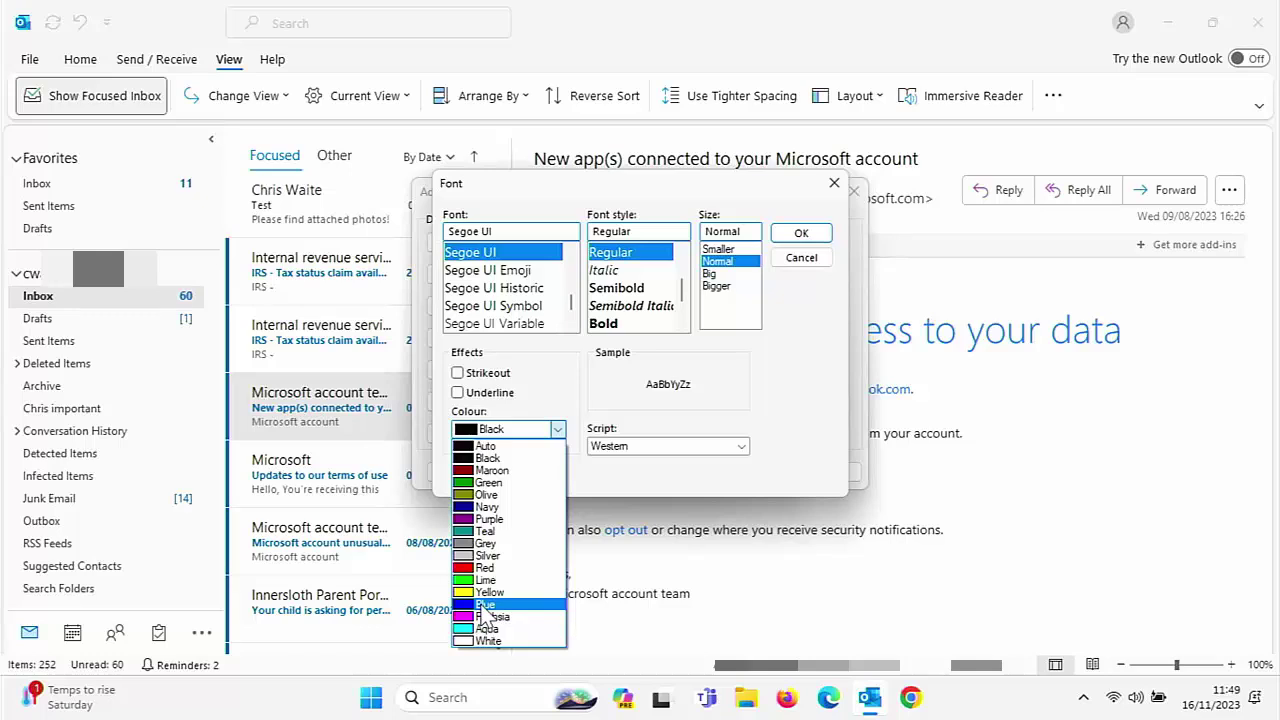
left_click(483, 606)
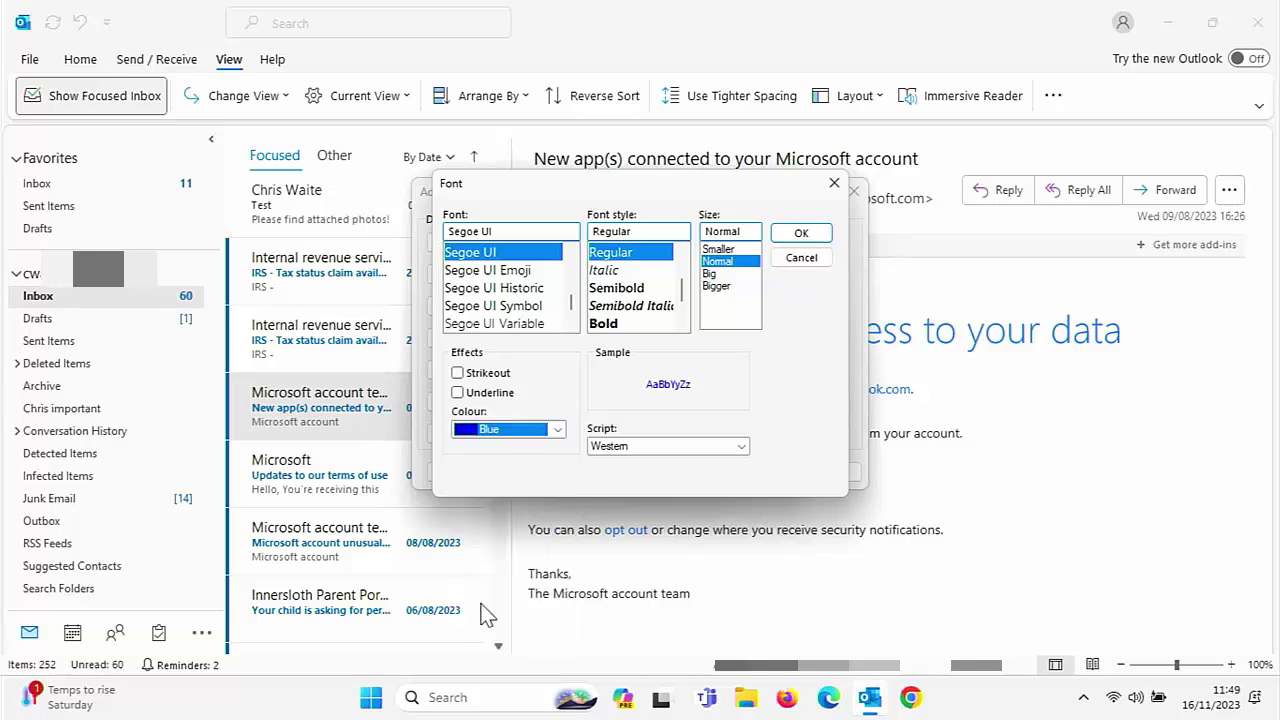
left_click(817, 238)
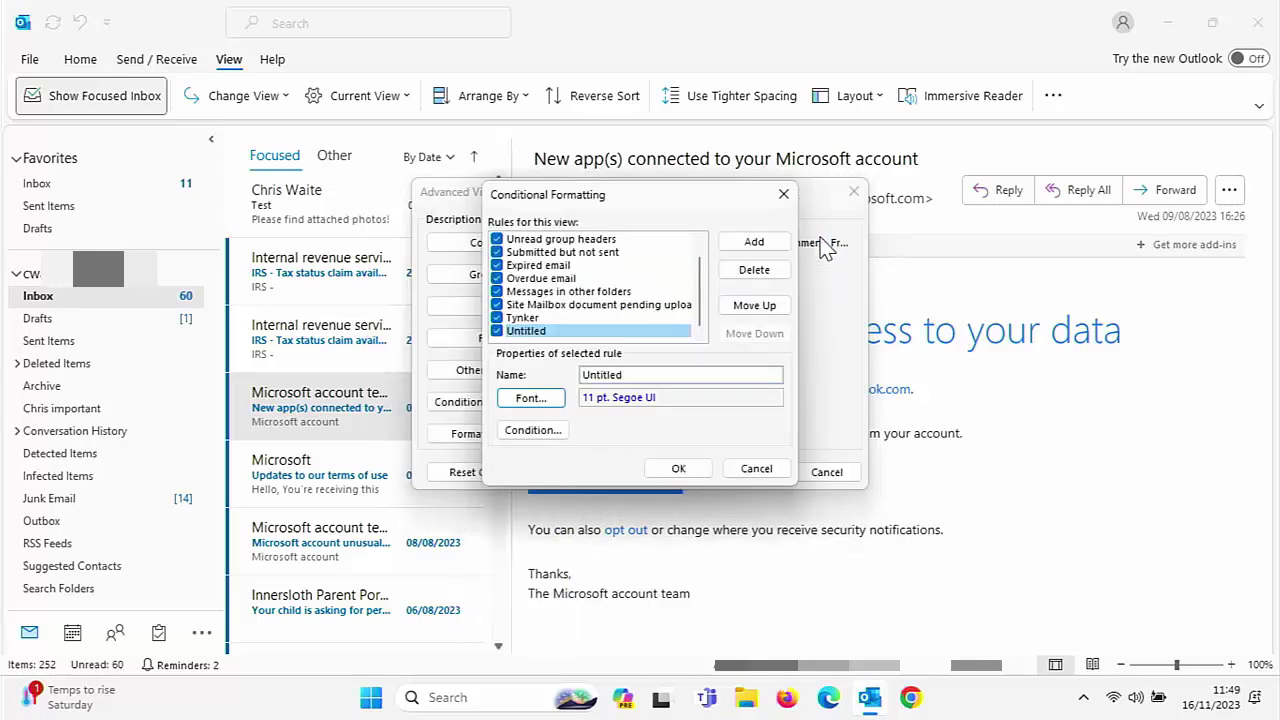
Make the blue rule match senders from microsoft.com and save all the view settings
left_click(513, 432)
left_click(608, 313)
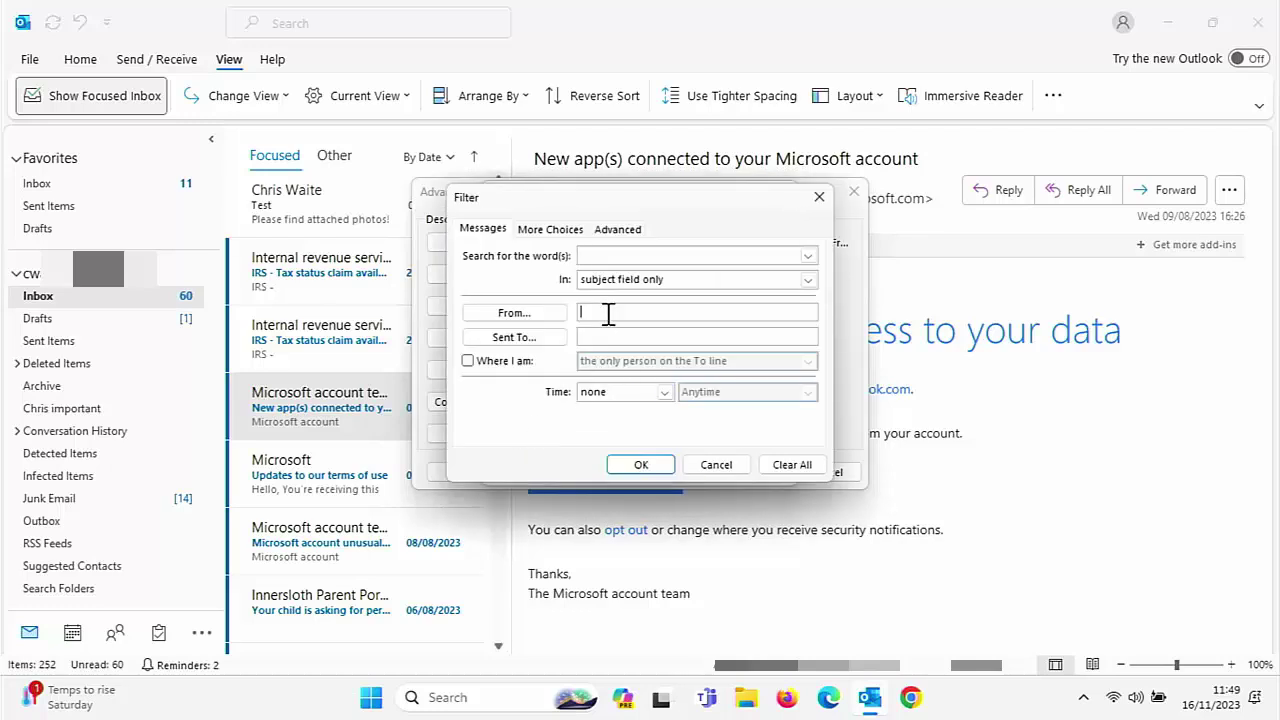
type("microsoft.com")
left_click(652, 463)
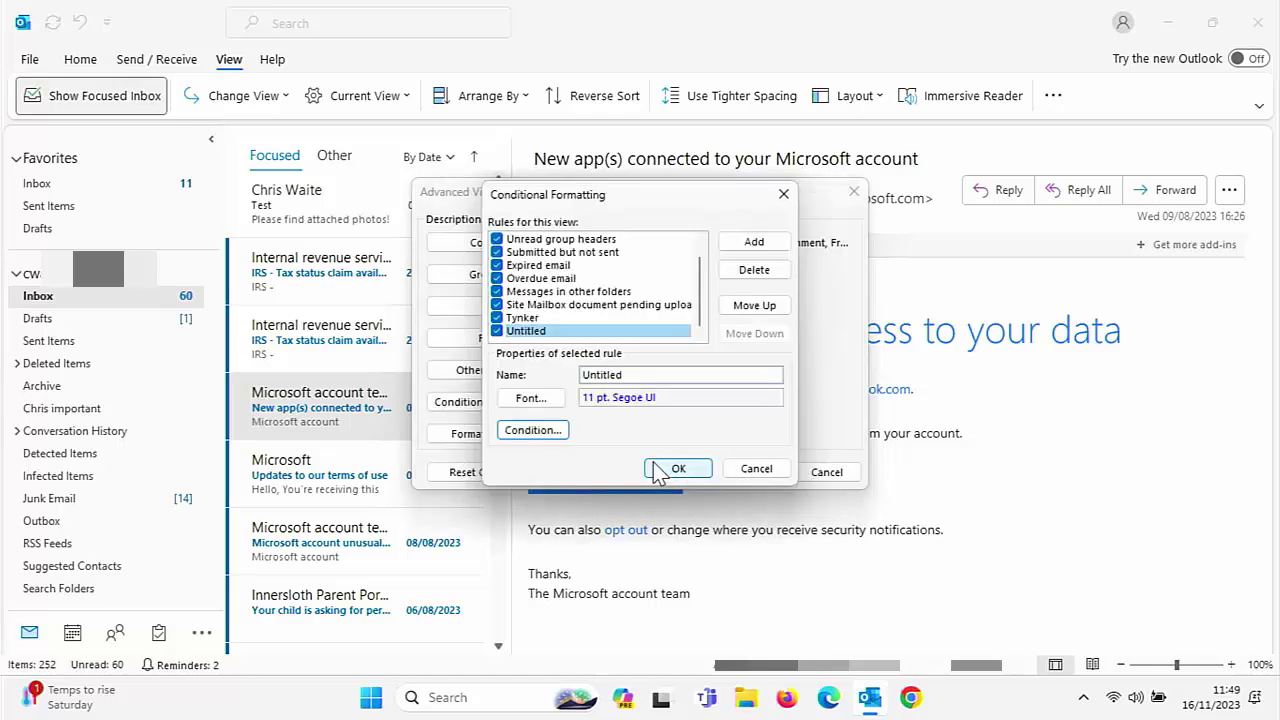
left_click(666, 465)
left_click(730, 477)
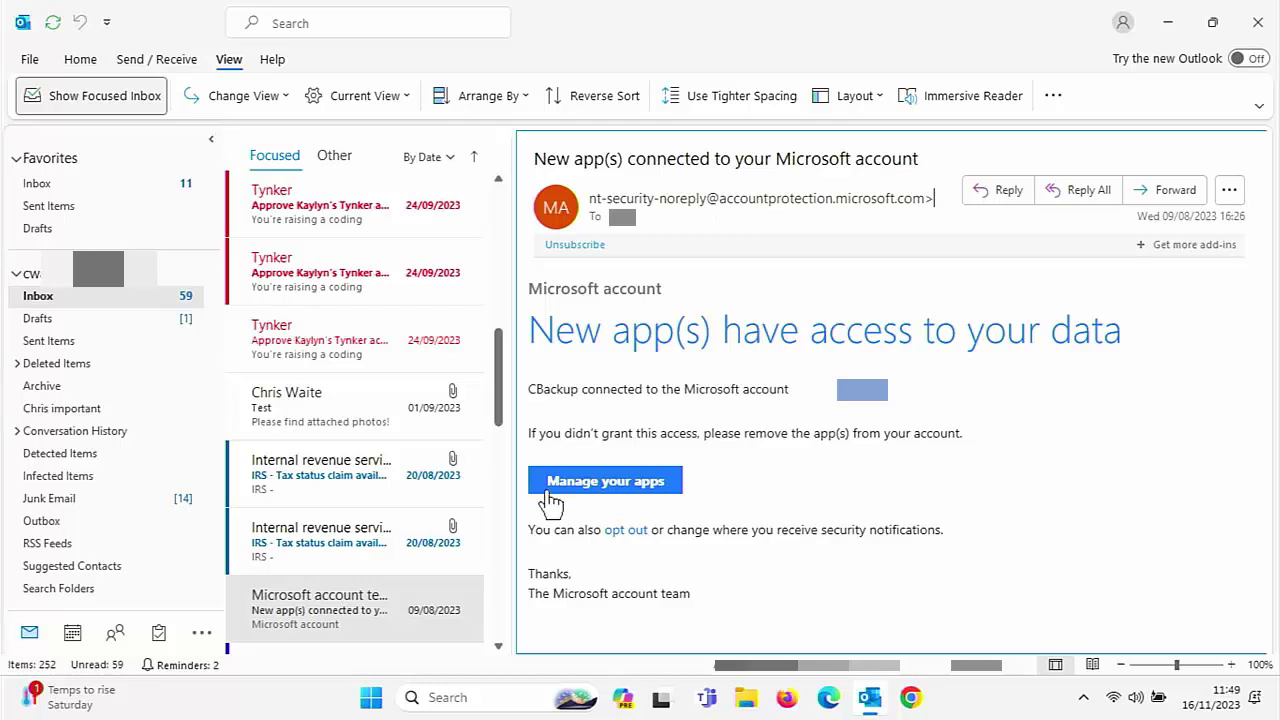
Scroll the inbox to confirm the Microsoft emails now appear in blue
scroll(460, 495, "down", 2)
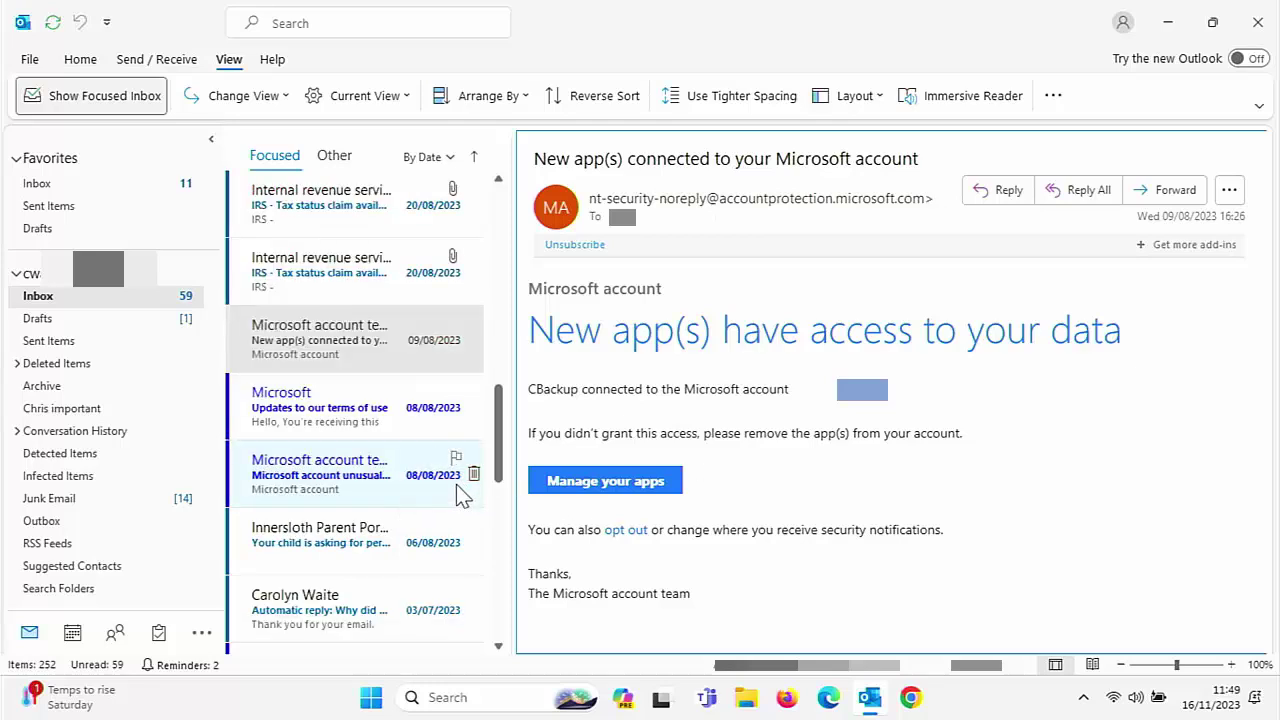